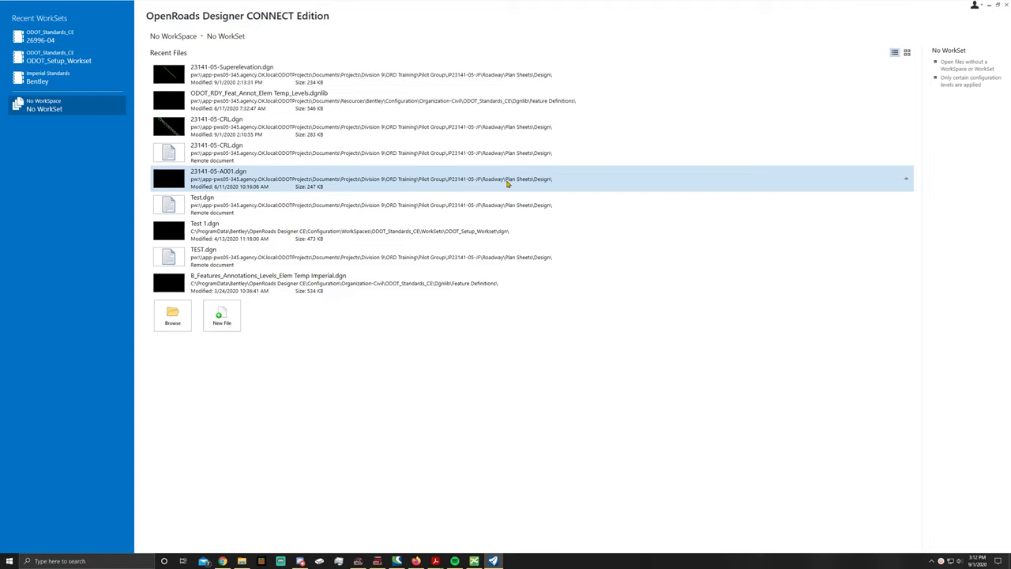
Step: Switch to the ODOT_Standards_CE workspace with WorkSet 26996-04 and browse for a design file
left_click(174, 37)
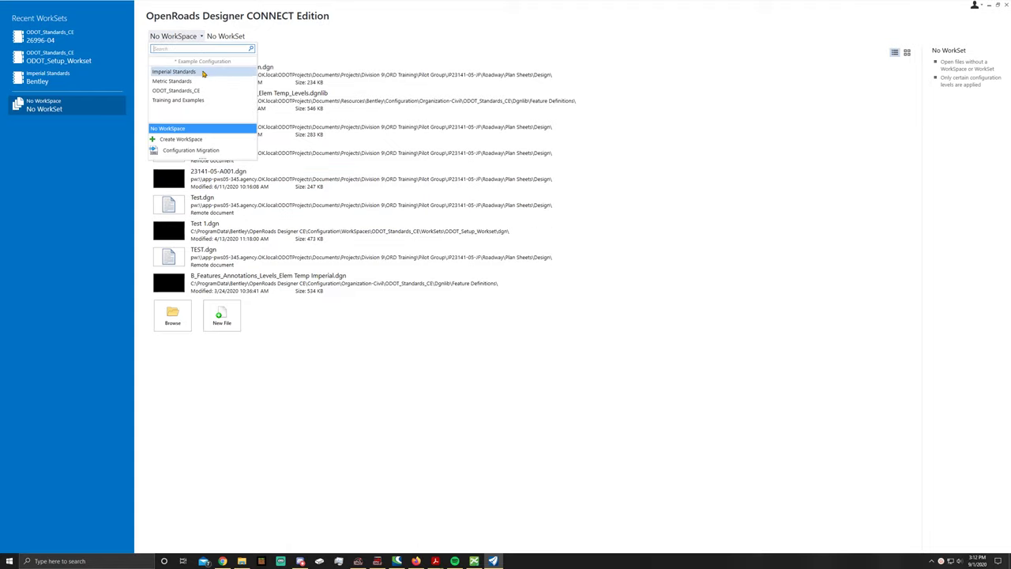
left_click(189, 90)
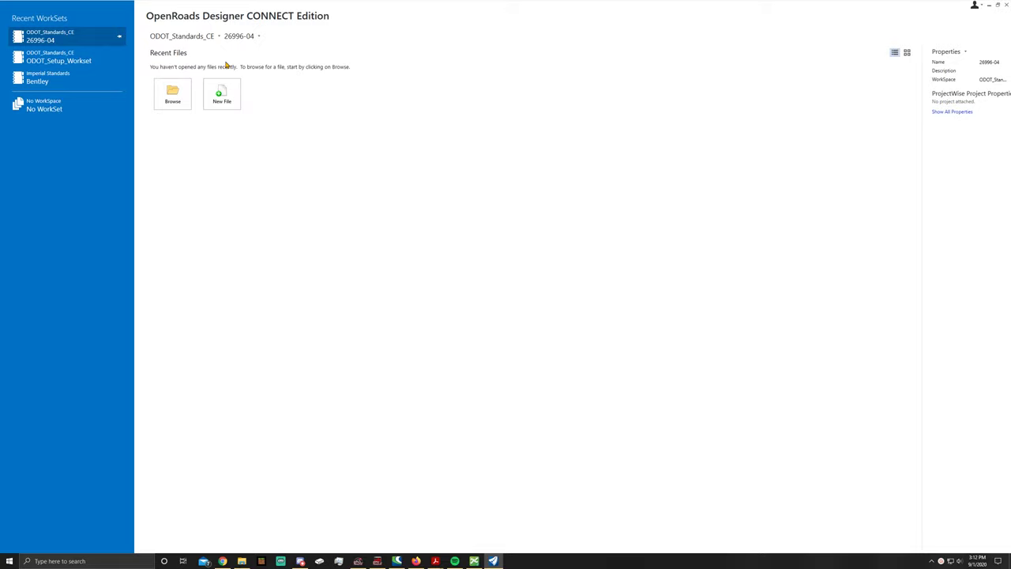
left_click(177, 98)
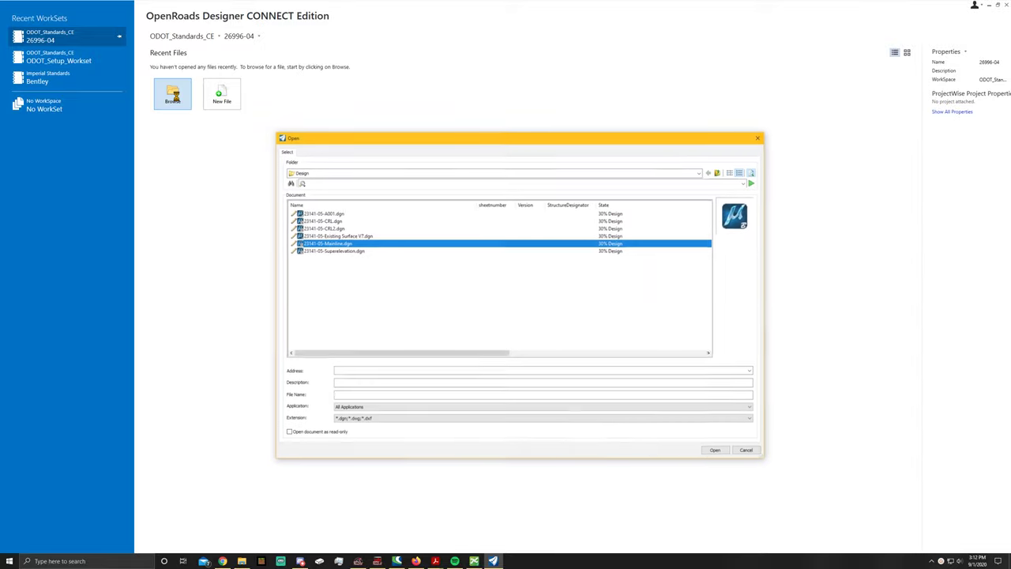
Step: Open 23141-05-CRL.dgn and accept the restart to load the new configuration
left_click(324, 222)
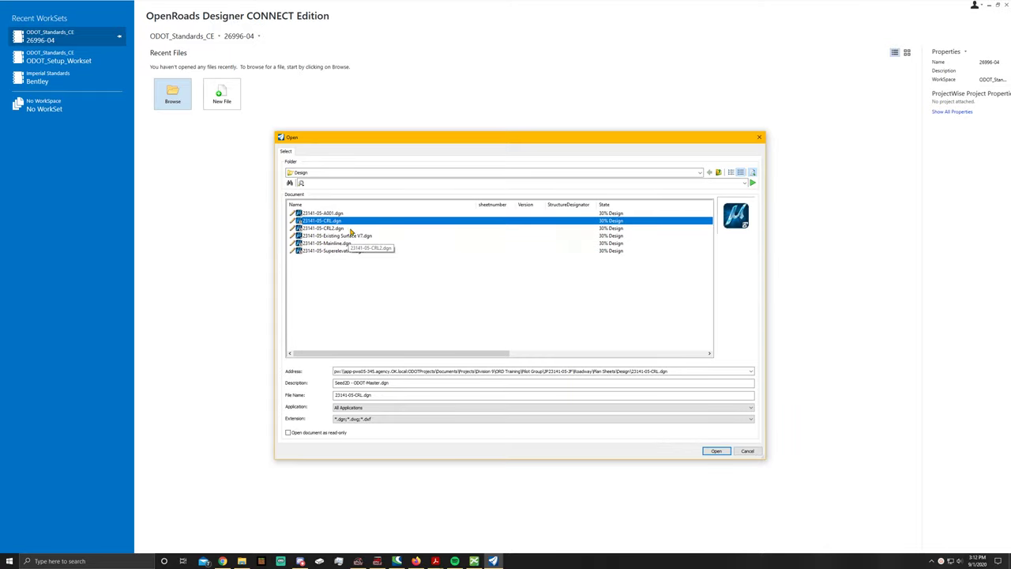
left_click(716, 451)
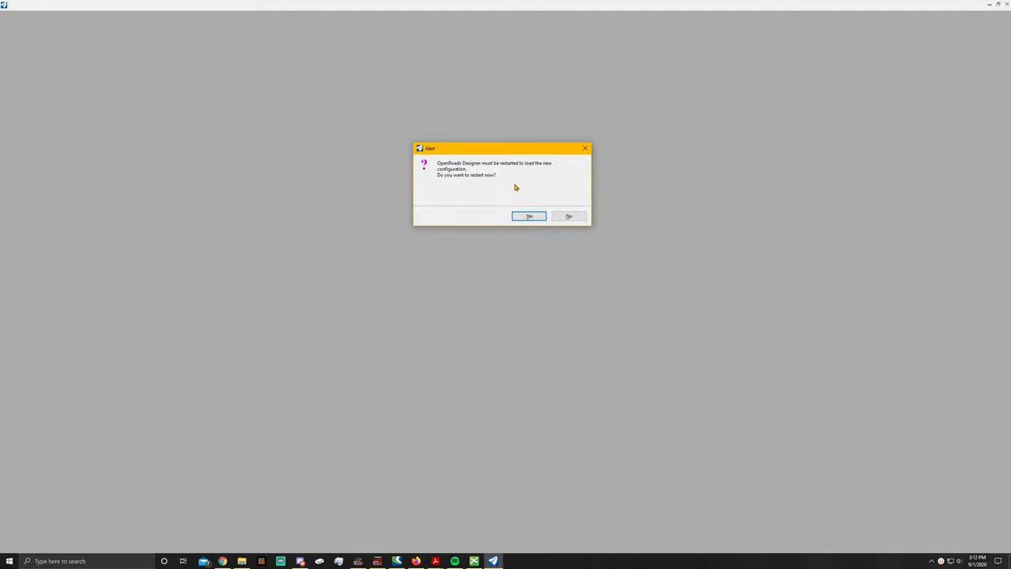
left_click(527, 218)
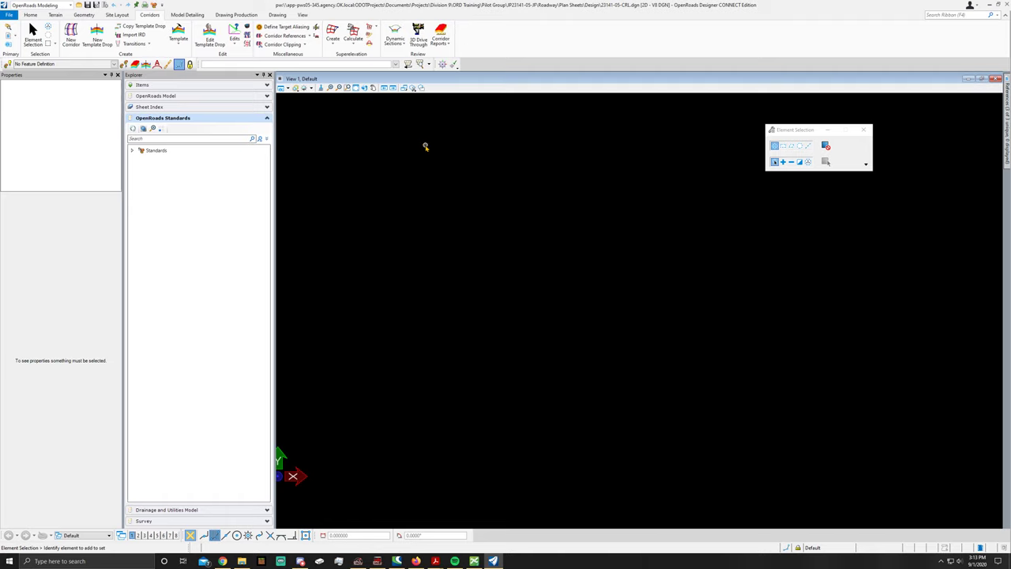
Step: Fit the plan view to the corridor linework and select the 23141-05-CRL alignment
left_click(355, 88)
scroll(405, 123, "up", 2)
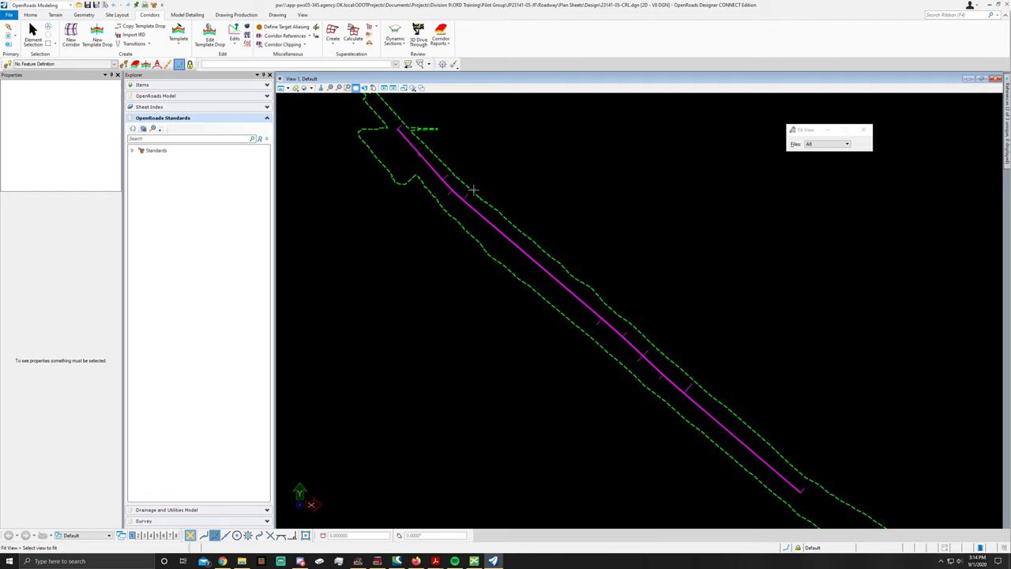
right_click(543, 205)
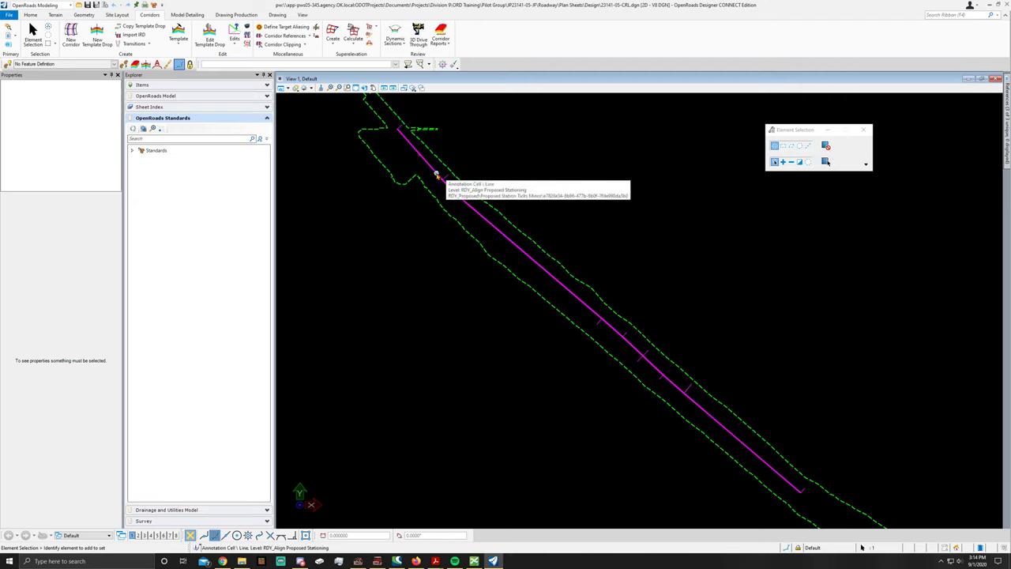
left_click(463, 168)
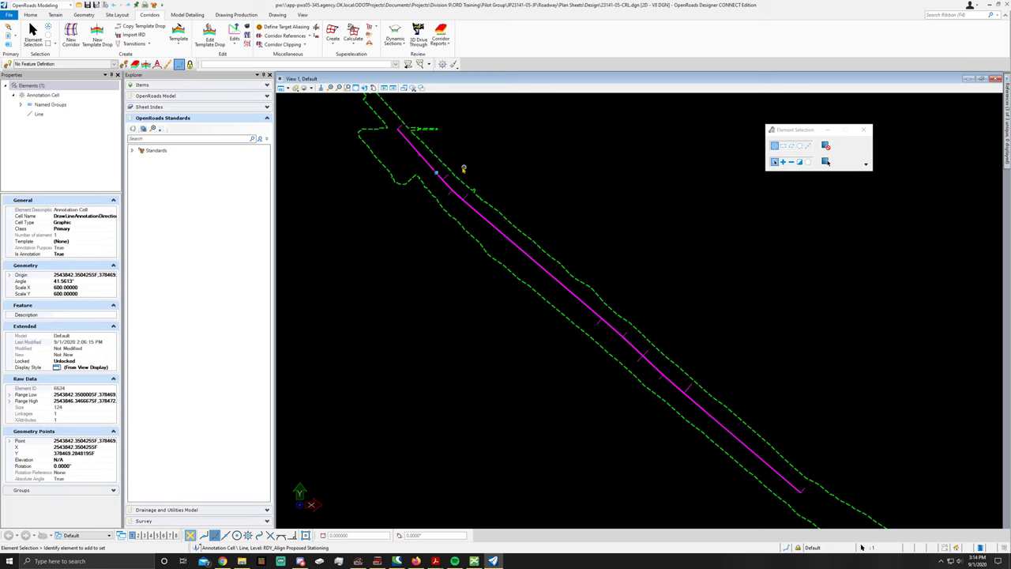
scroll(430, 168, "up", 2)
left_click(433, 168)
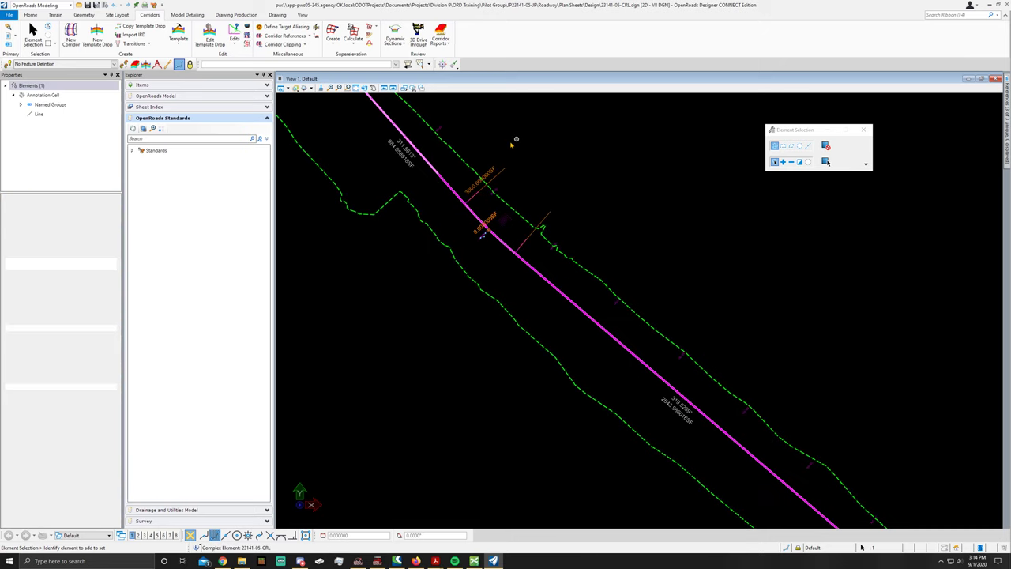
Step: Open the alignment's profile model and display it in View 4
mouse_move(432, 168)
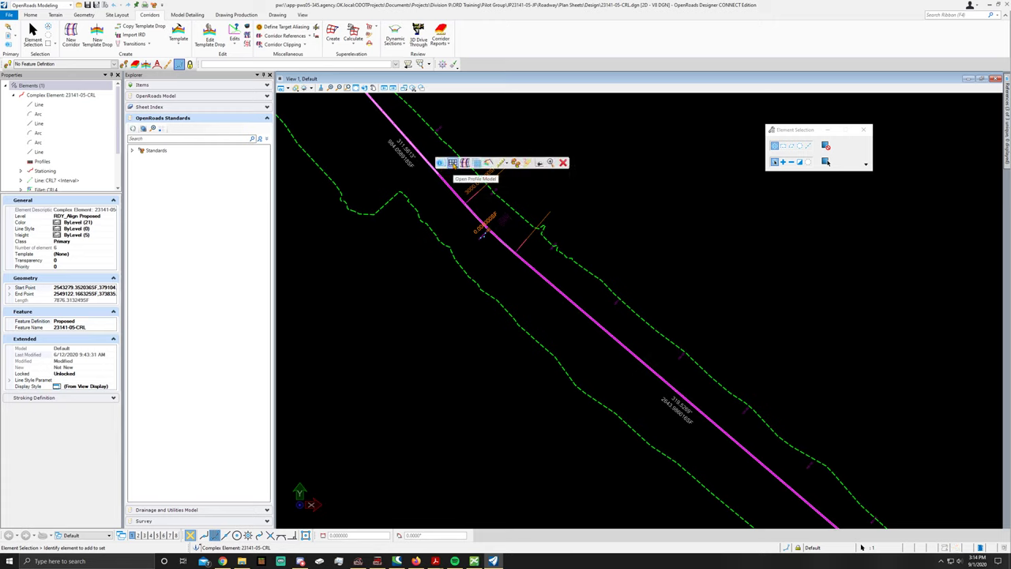
left_click(452, 164)
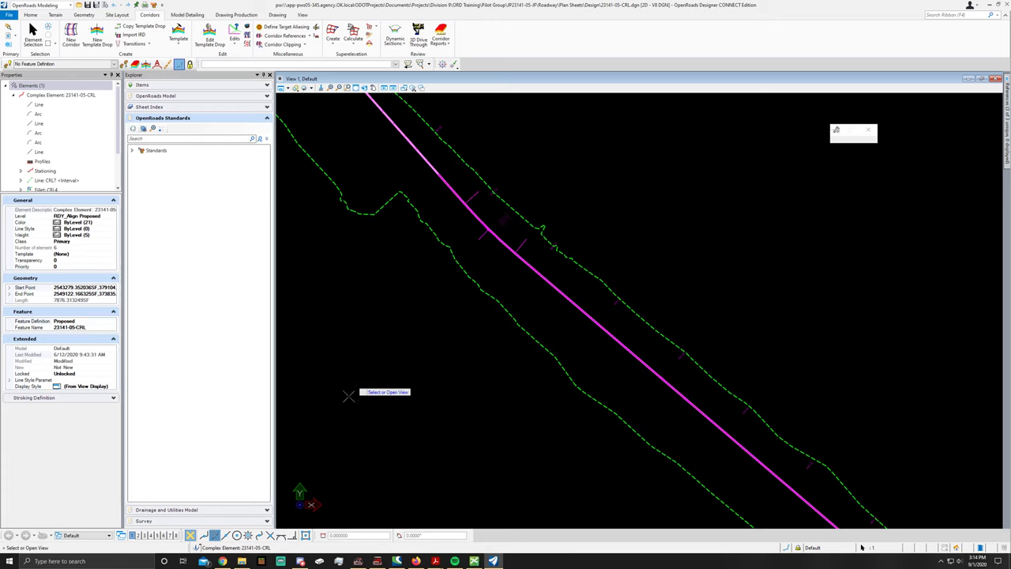
left_click(150, 536)
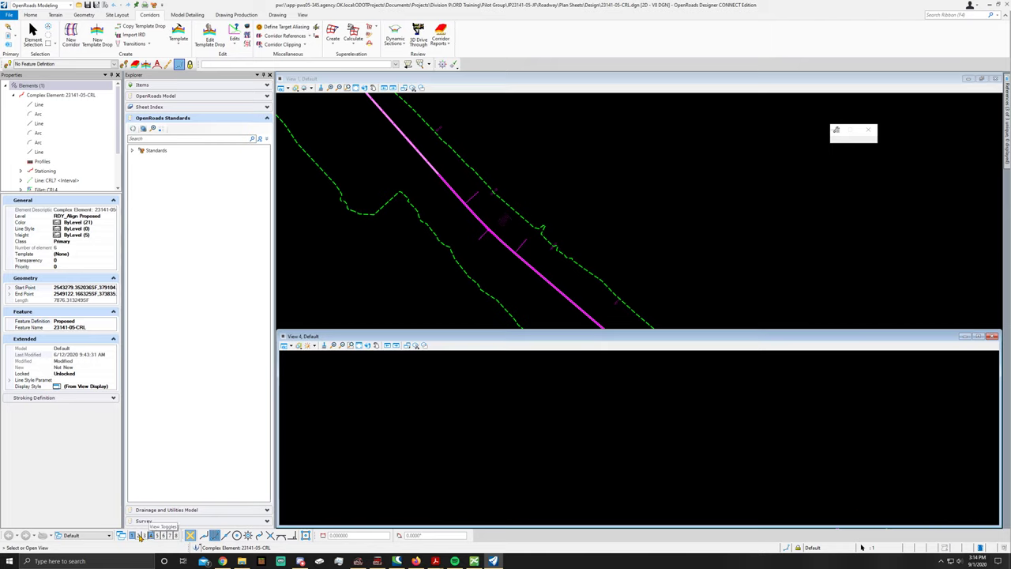
left_click(139, 536)
left_click(139, 536)
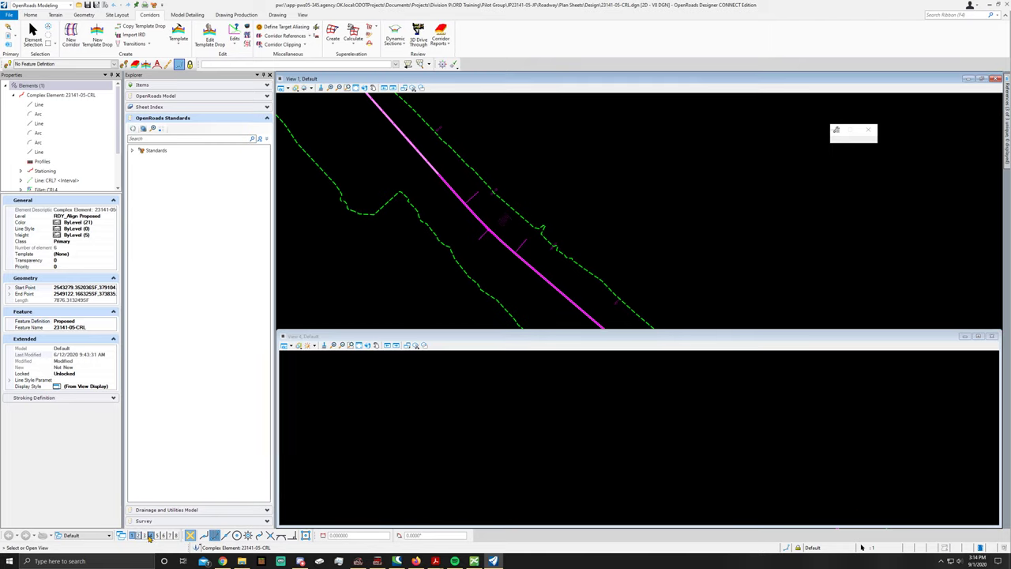
left_click(401, 414)
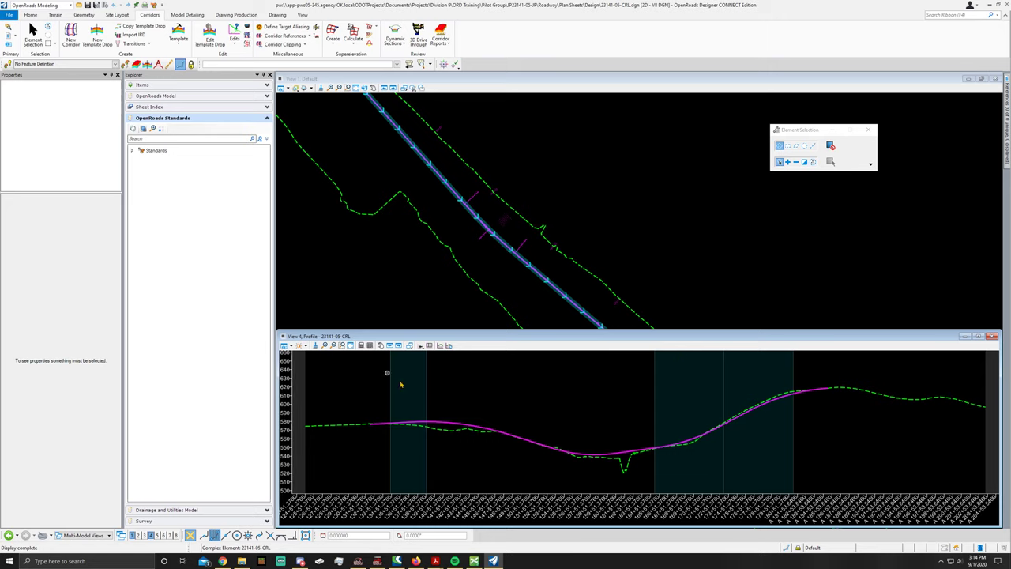
Step: Fit the profile view, make Special Ditch Lt the active feature definition, and enable command chaining
left_click(350, 347)
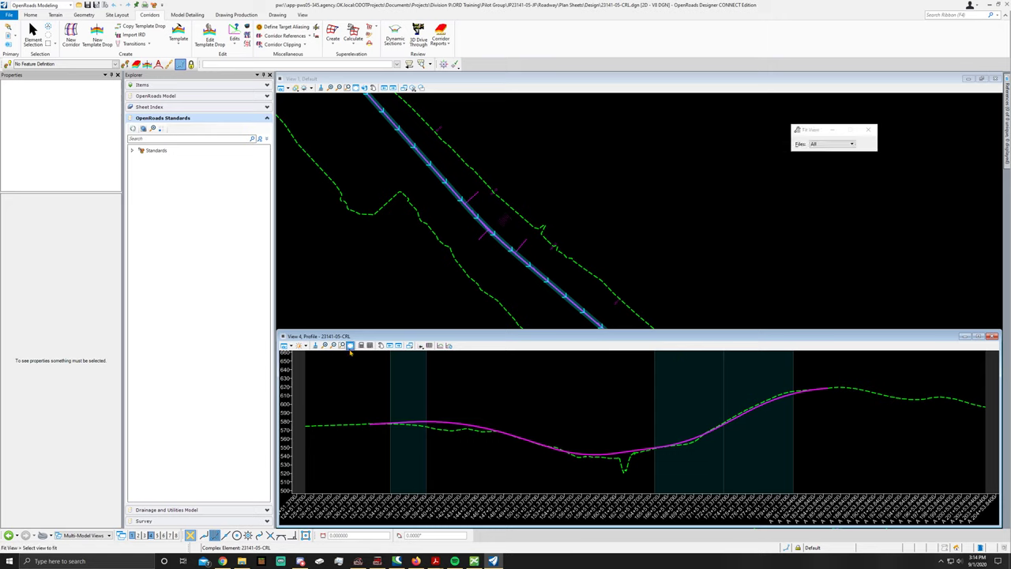
left_click(572, 406)
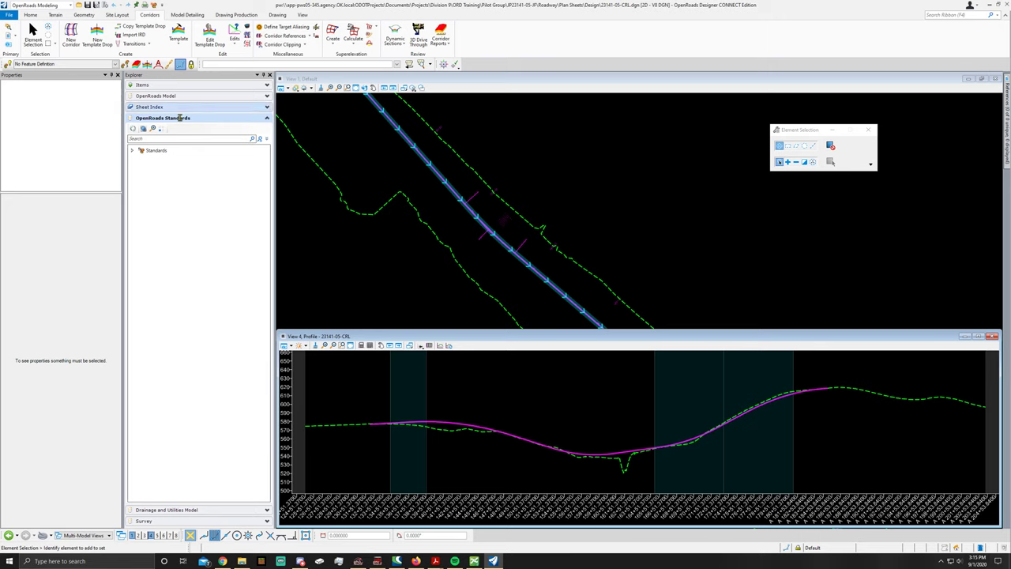
left_click(116, 64)
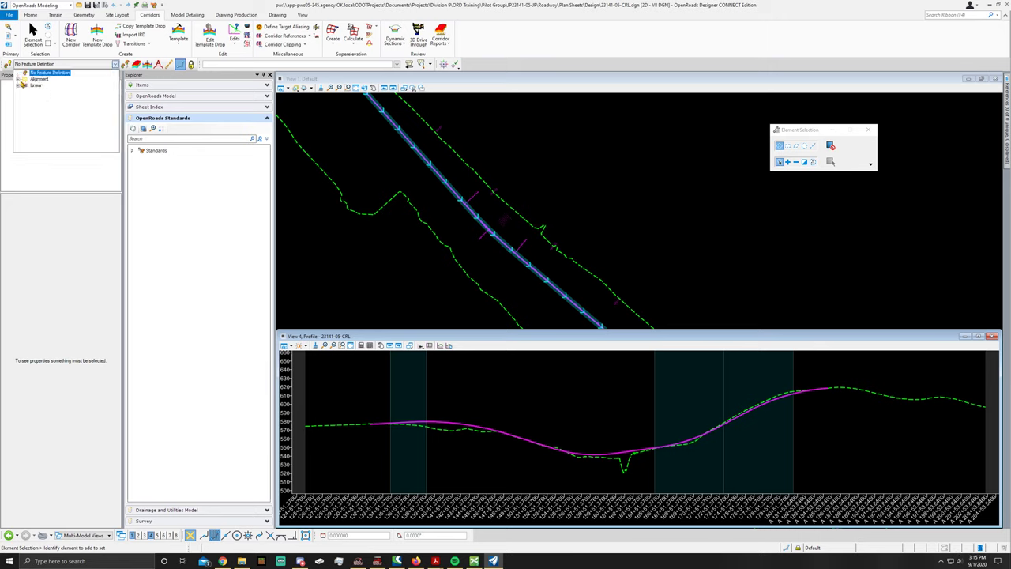
left_click(18, 79)
left_click(25, 87)
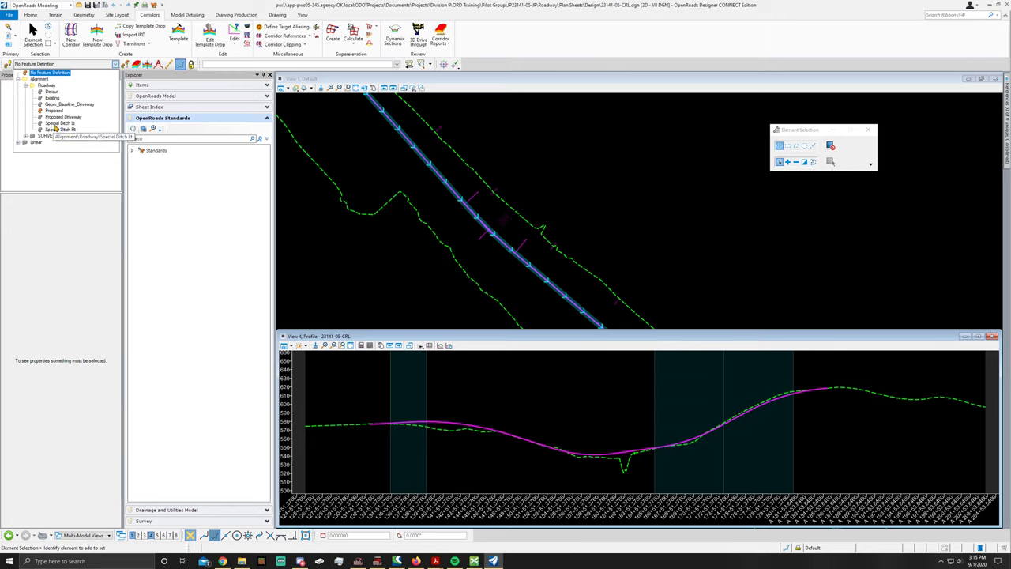
left_click(55, 128)
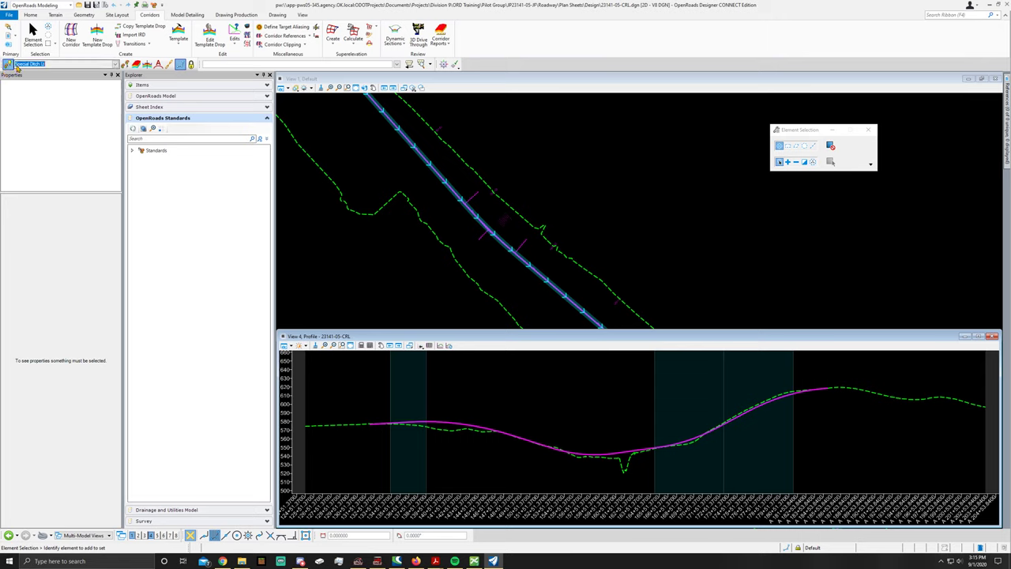
left_click(28, 65)
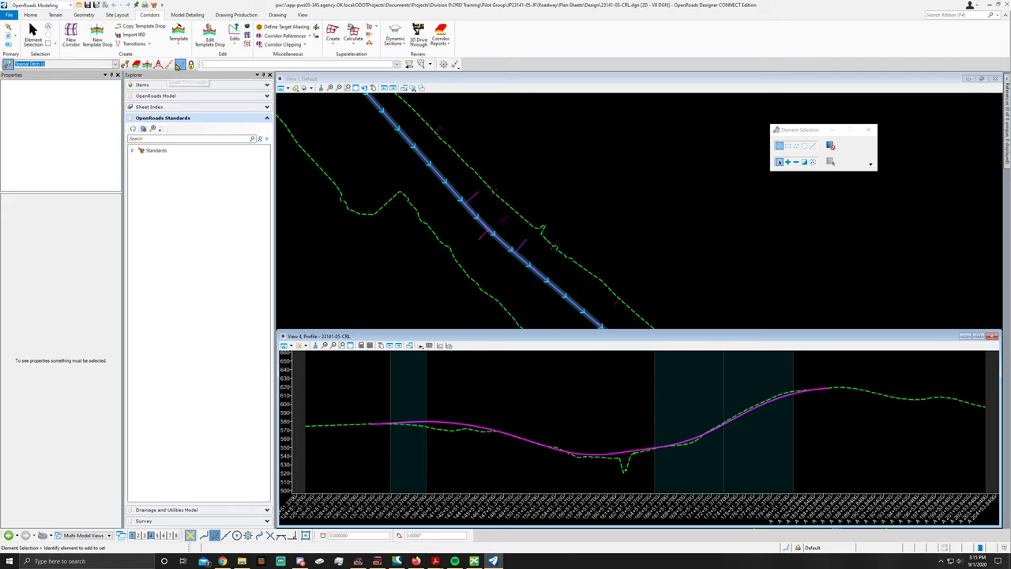
left_click(169, 64)
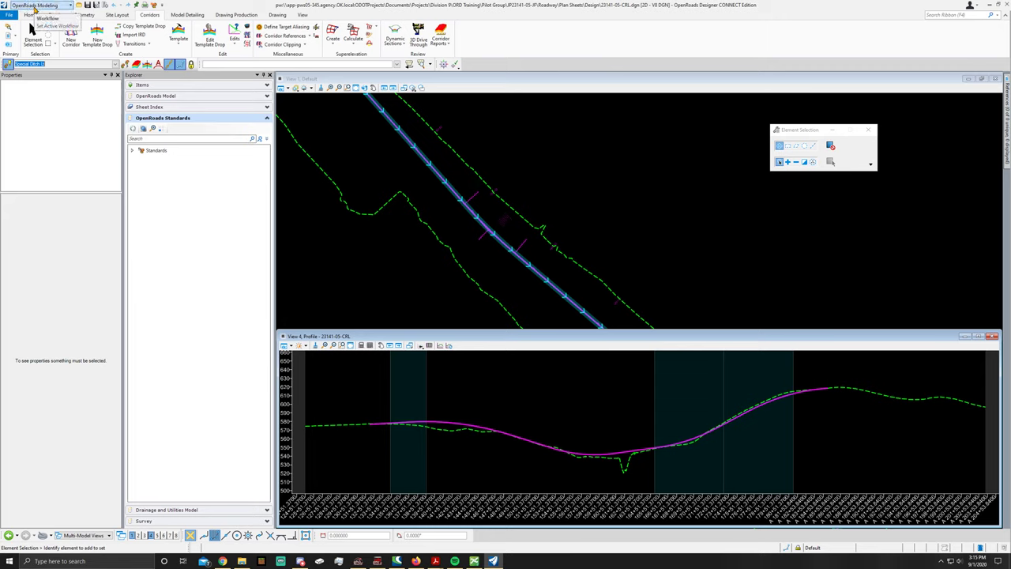
Step: Turn on Civil AccuDraw with its input mode and bring up the Vertical Lines tools
left_click(84, 15)
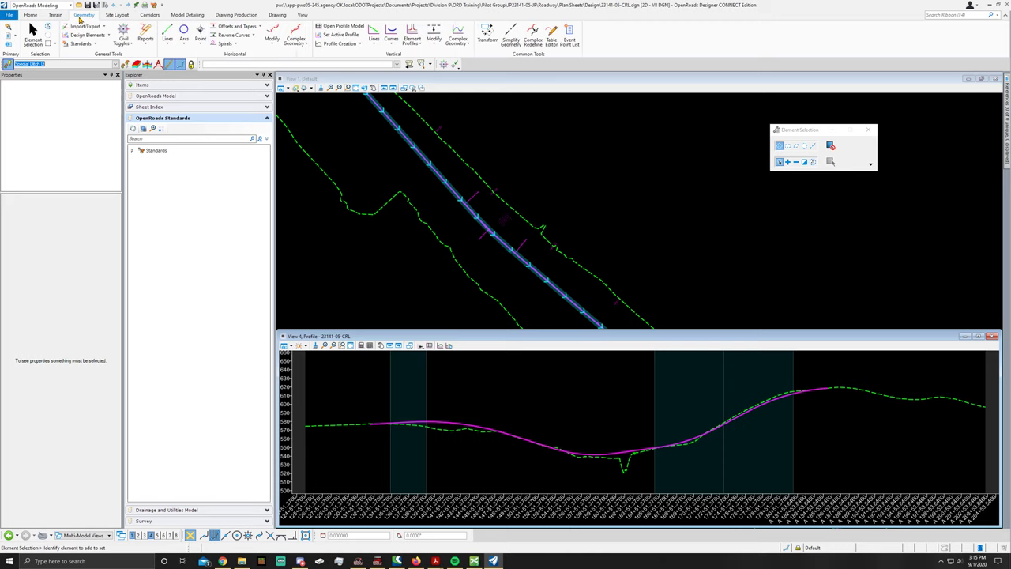
left_click(123, 41)
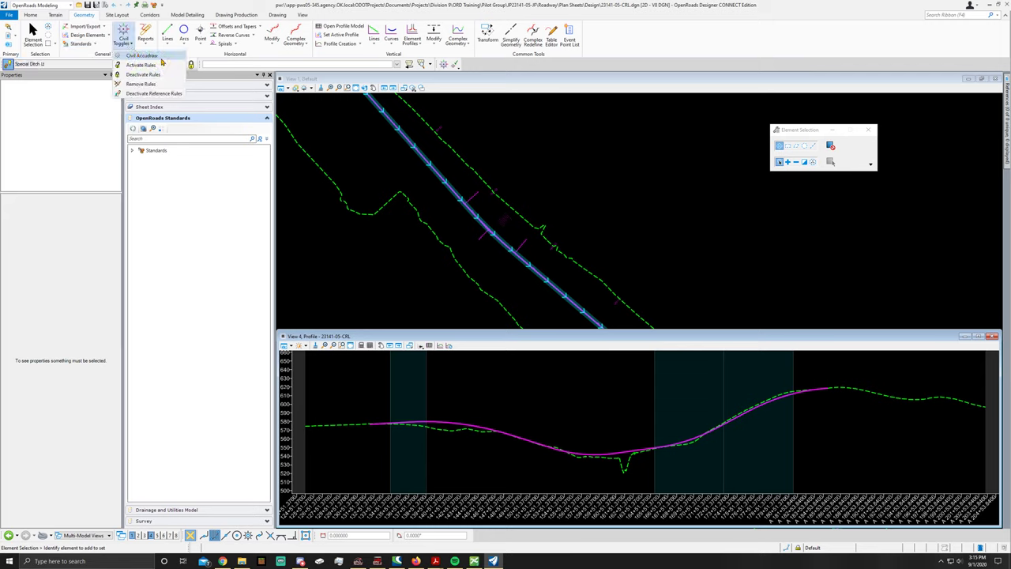
left_click(445, 66)
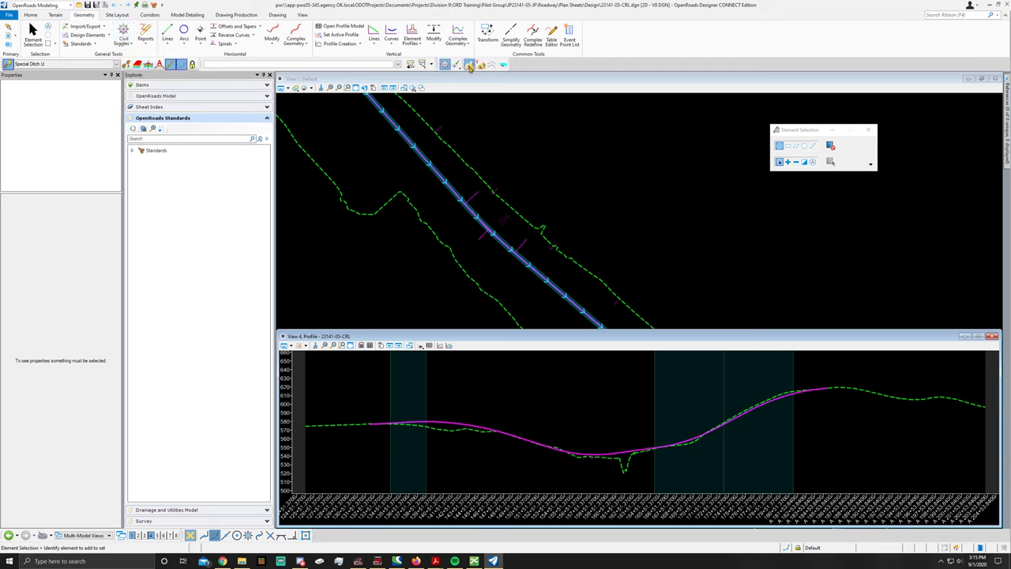
left_click(469, 68)
left_click(375, 44)
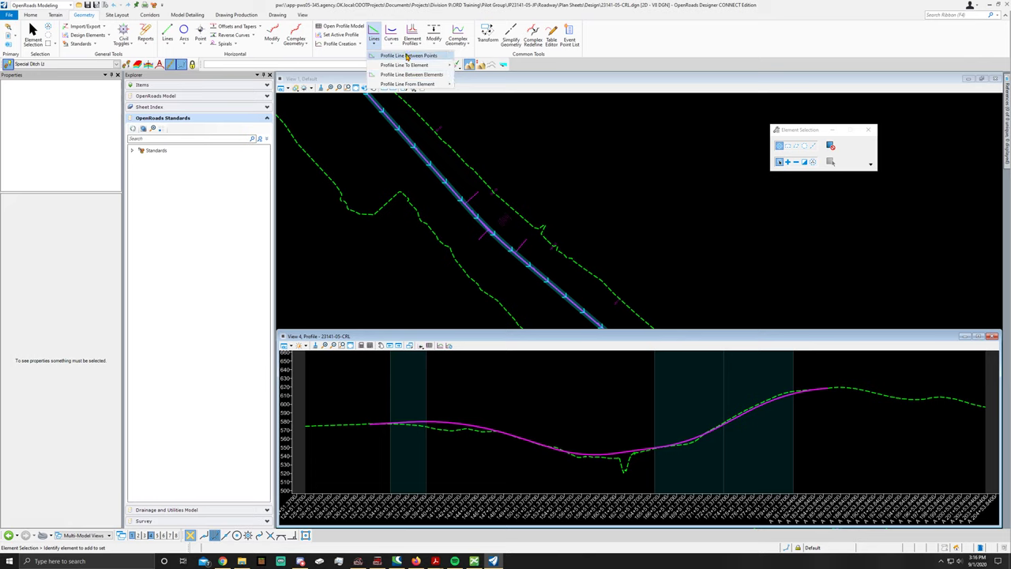
Step: Start a Profile Line Between Points at station 136+00, elevation 574.44
left_click(407, 56)
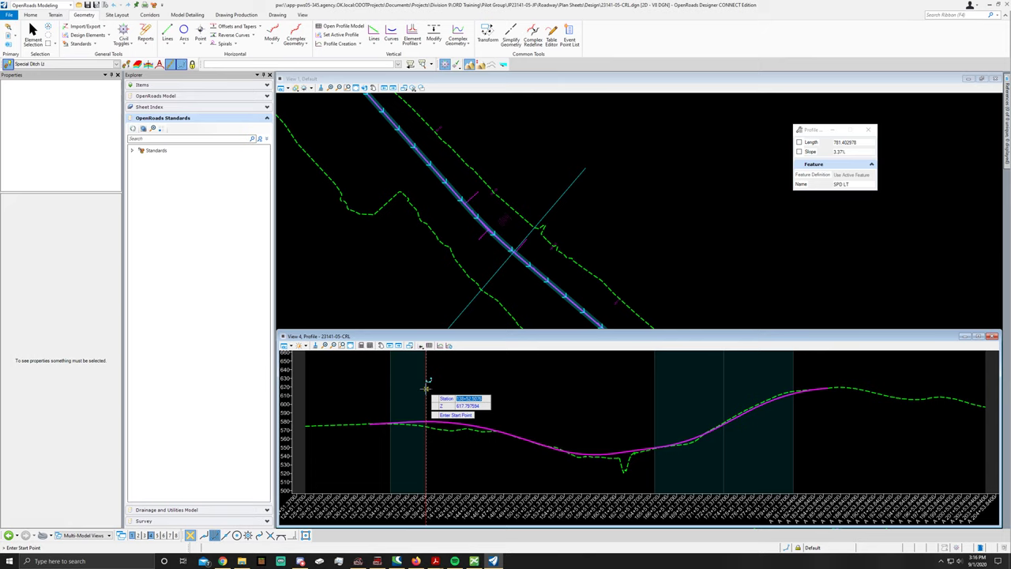
type("136+00")
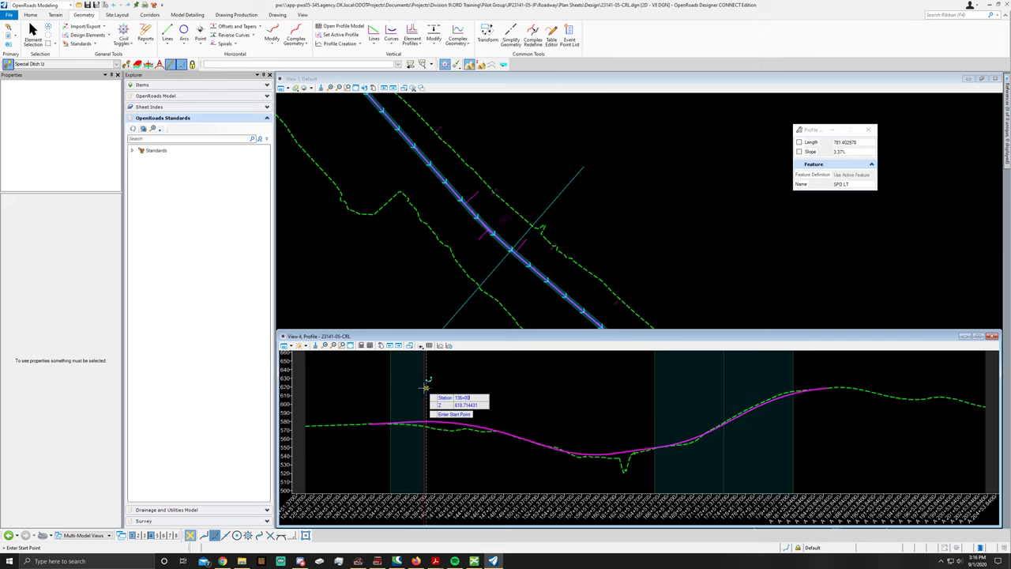
key("Tab")
type("574.44")
key("Tab")
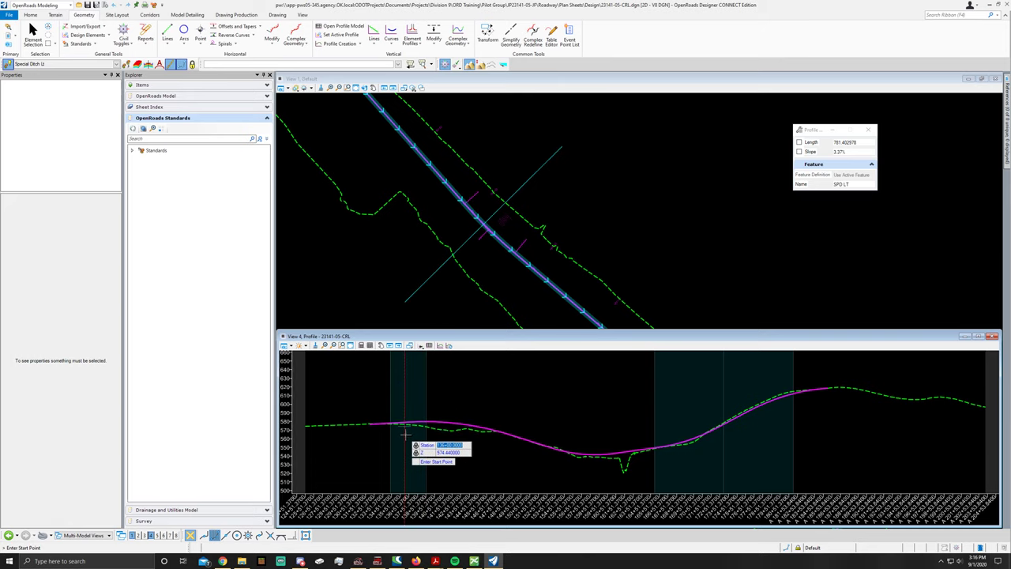
left_click(405, 428)
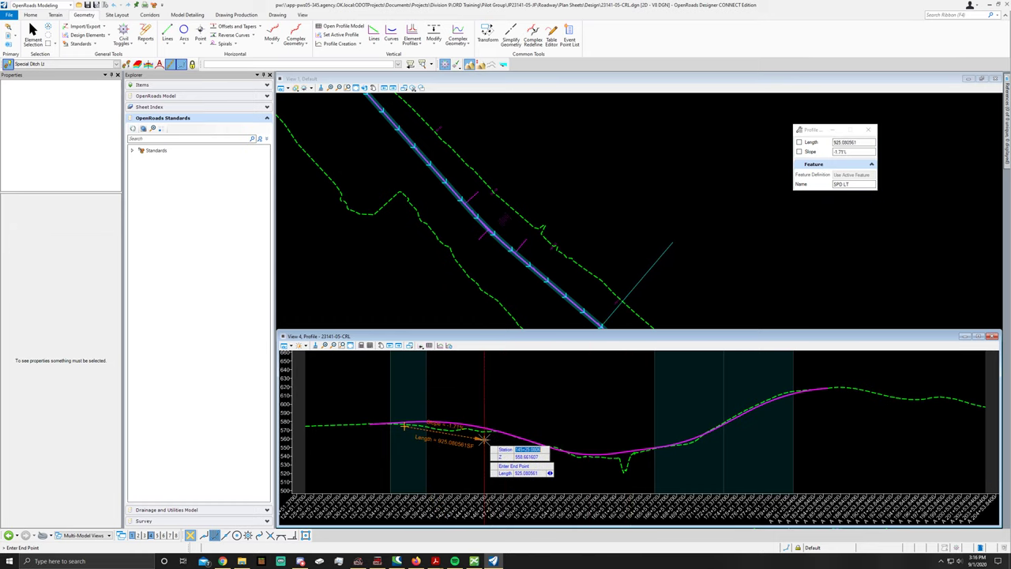
Step: Draw the first 1350-long leg, add the next leg near the low point, and finish
type("145")
key("Tab")
type("58")
type("1350")
key("Tab")
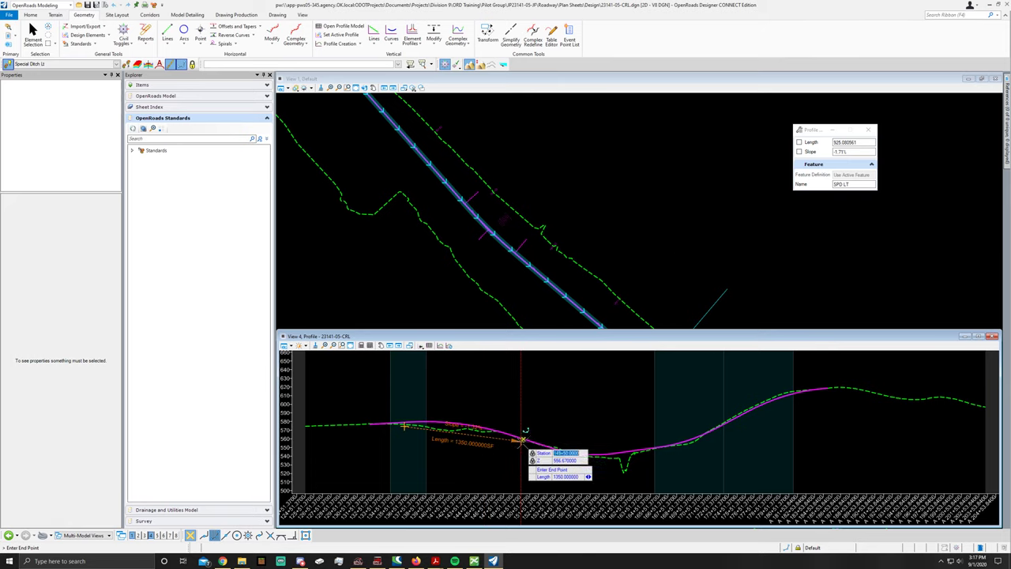
left_click(529, 451)
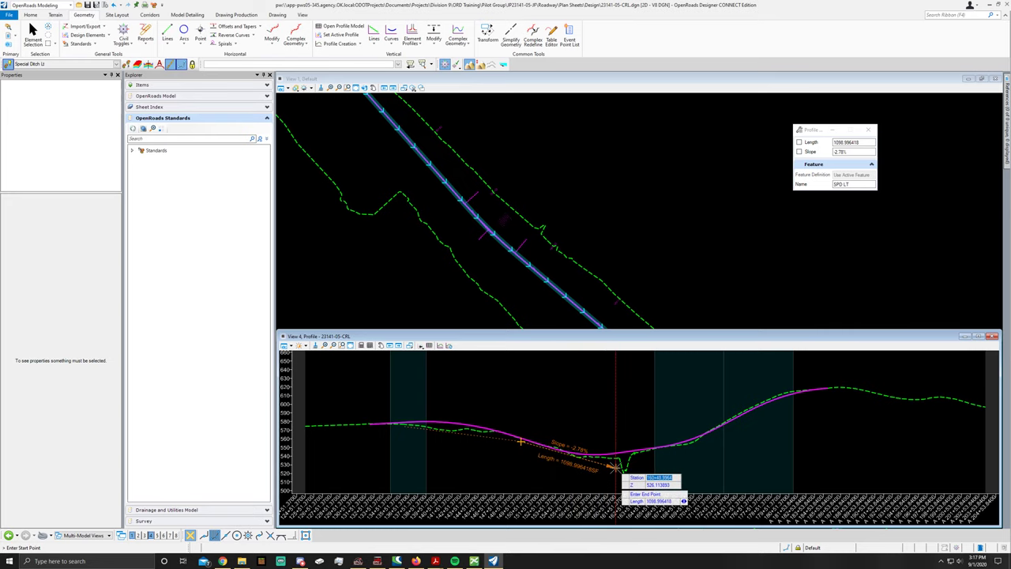
left_click(616, 467)
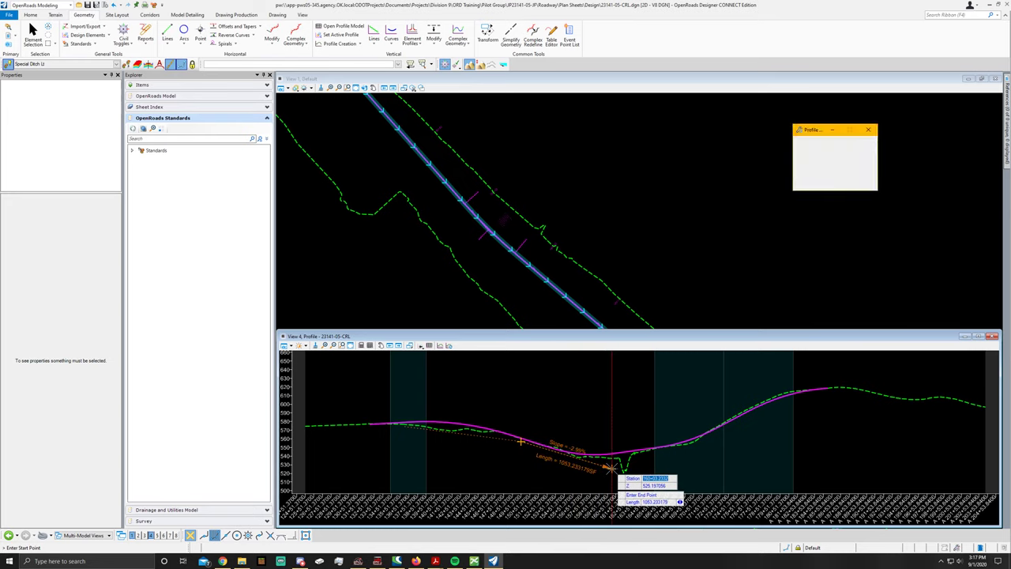
left_click(350, 345)
Step: Fit View 4 to the whole 23141-05-CRL profile to inspect both special ditch lines
left_click(363, 355)
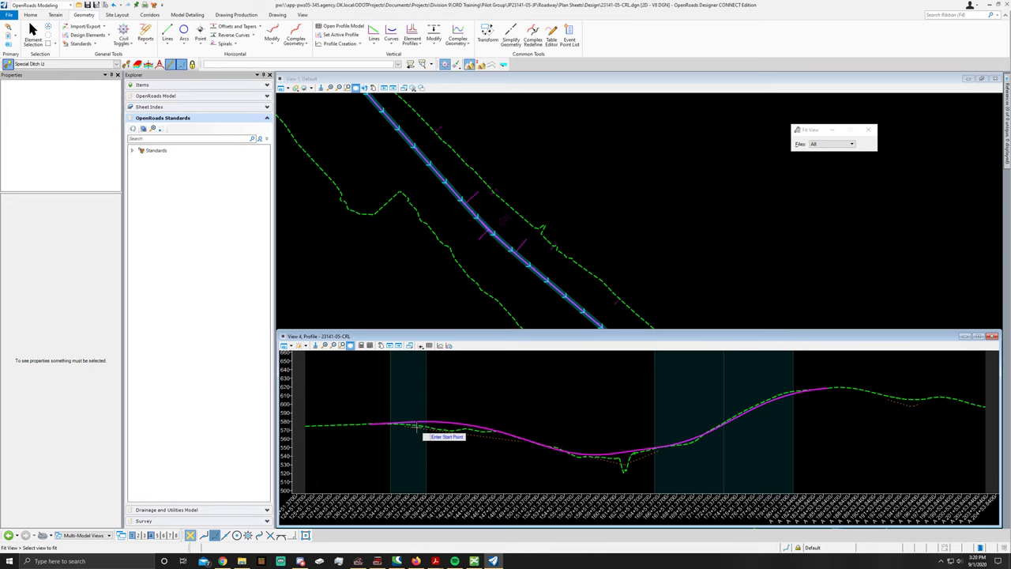
left_click(840, 406)
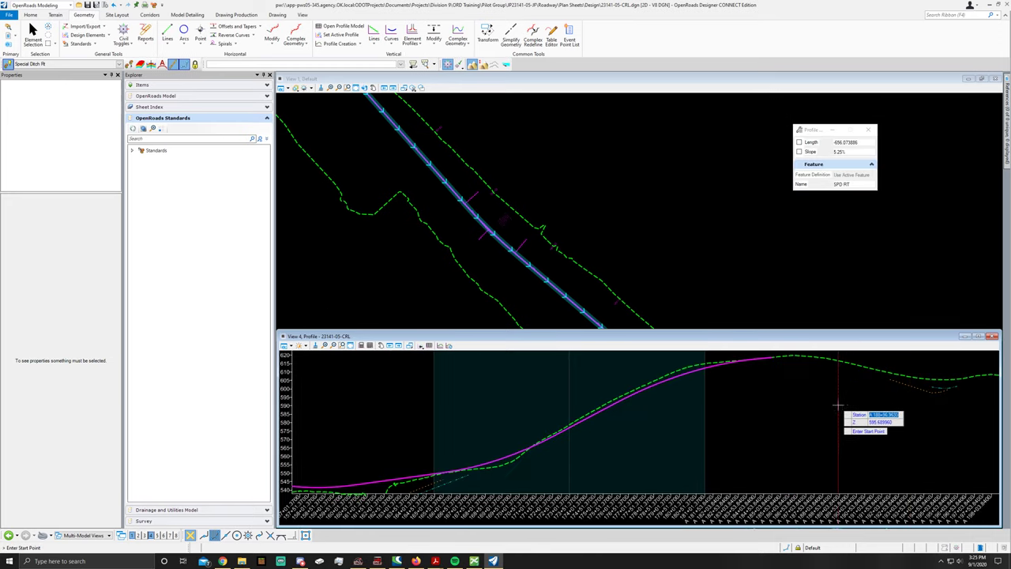
left_click(351, 345)
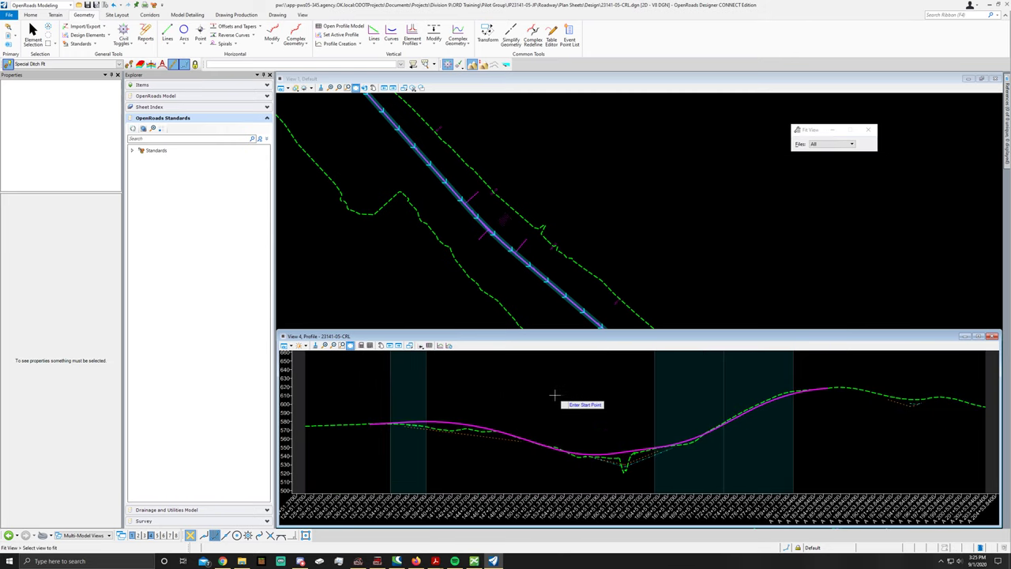
left_click(414, 427)
scroll(414, 427, "up", 2)
scroll(451, 429, "down", 3)
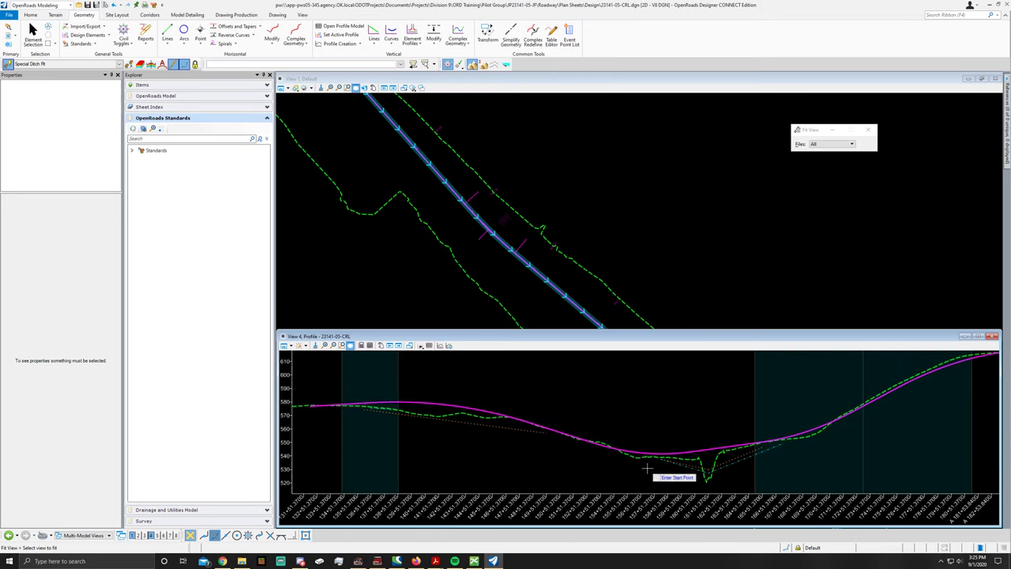
scroll(714, 415, "down", 1)
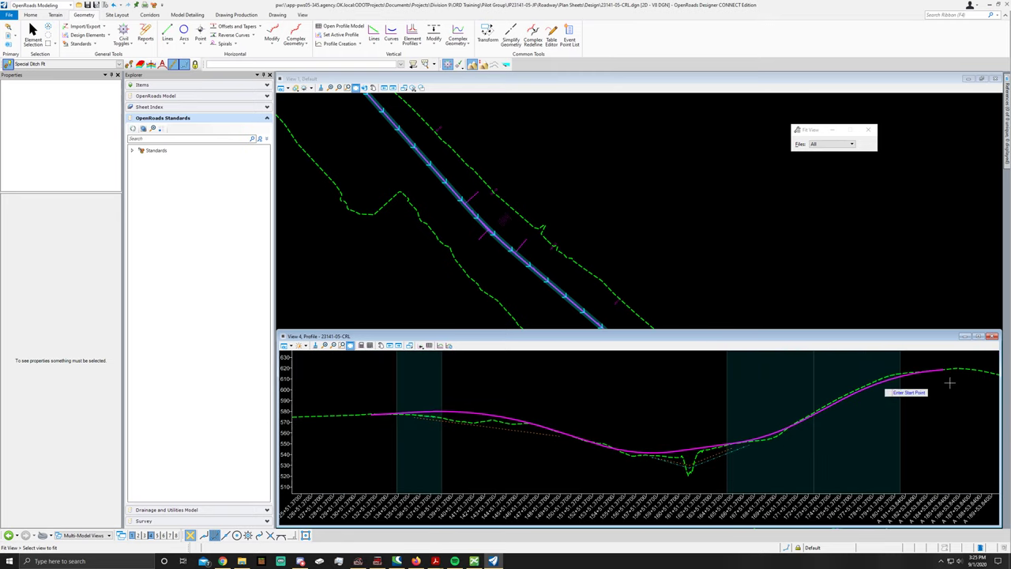
scroll(777, 390, "down", 1)
scroll(948, 403, "up", 3)
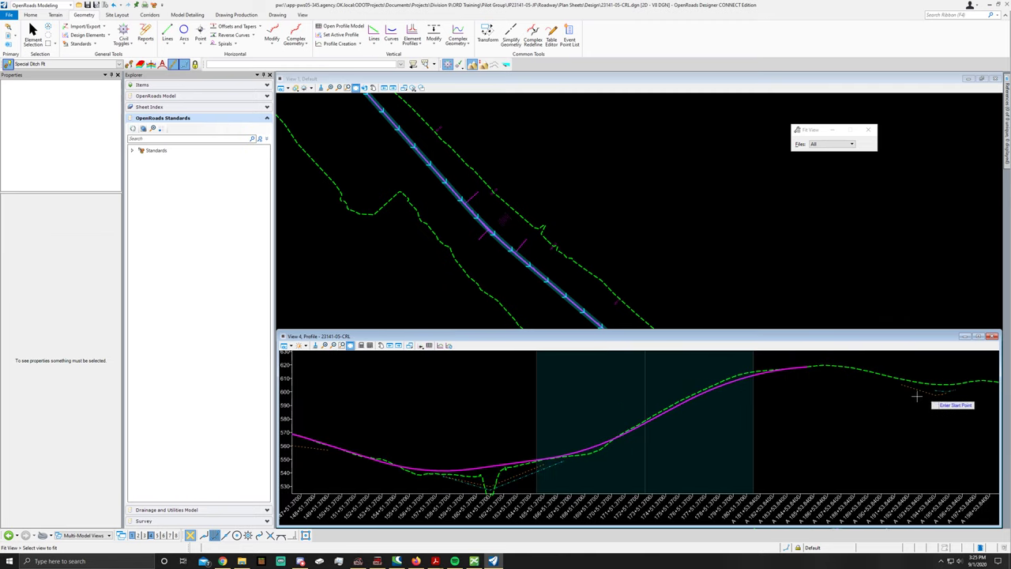
scroll(916, 411, "down", 1)
left_click(361, 346)
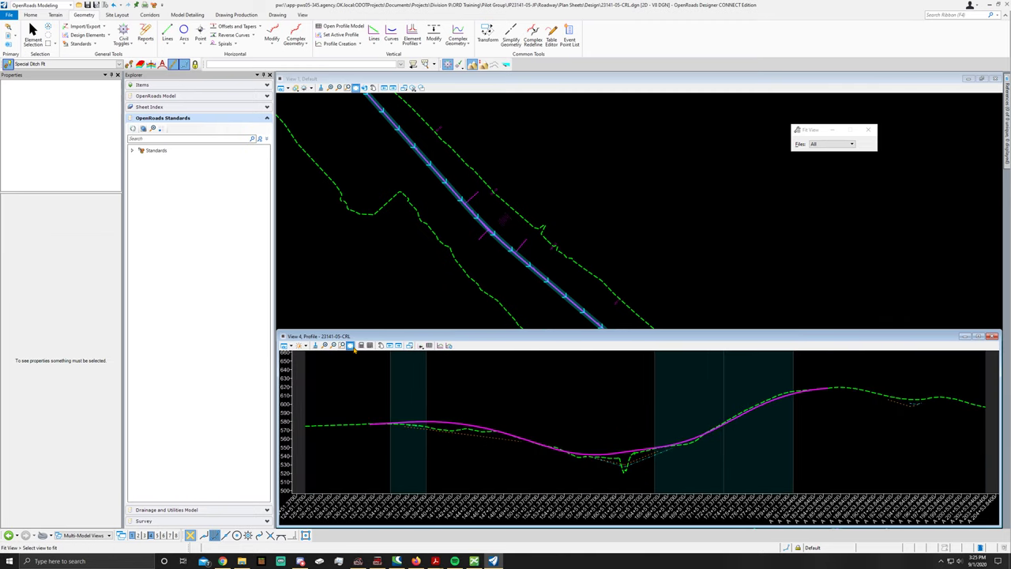